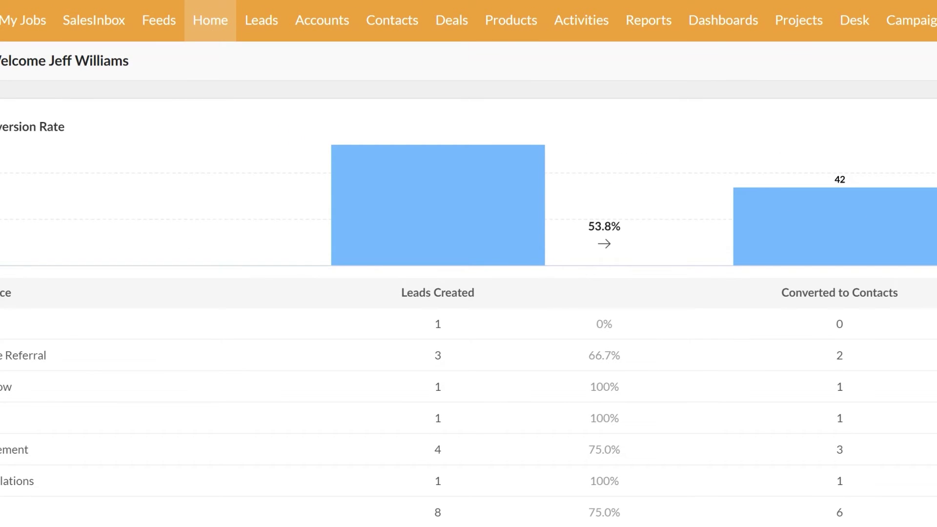
Open the Excellence Business Solutions lead from the Leads list and bring up its conversion form
{"action": "left_click", "coordinate": [271, 20]}
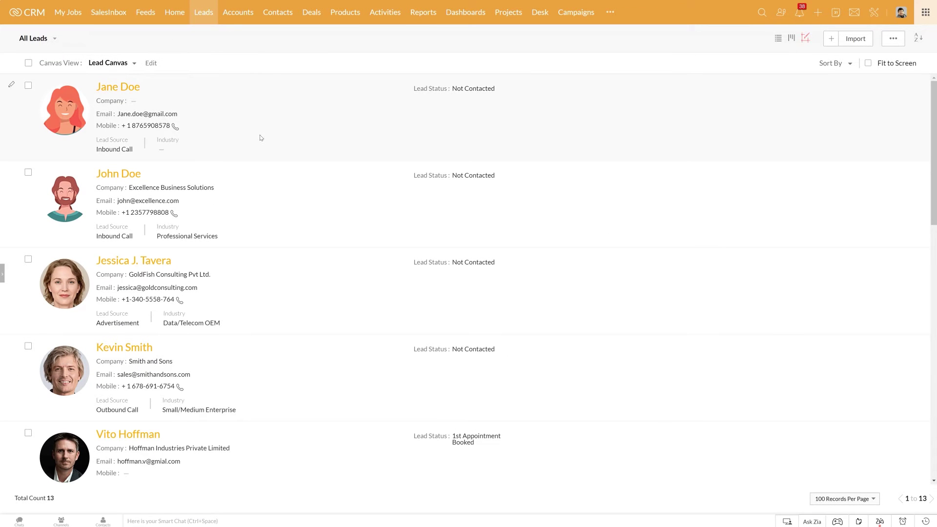
{"action": "left_click", "coordinate": [118, 175]}
{"action": "mouse_move", "coordinate": [935, 162]}
{"action": "left_mouse_down"}
{"action": "mouse_move", "coordinate": [935, 243]}
{"action": "mouse_move", "coordinate": [927, 145]}
{"action": "left_mouse_up"}
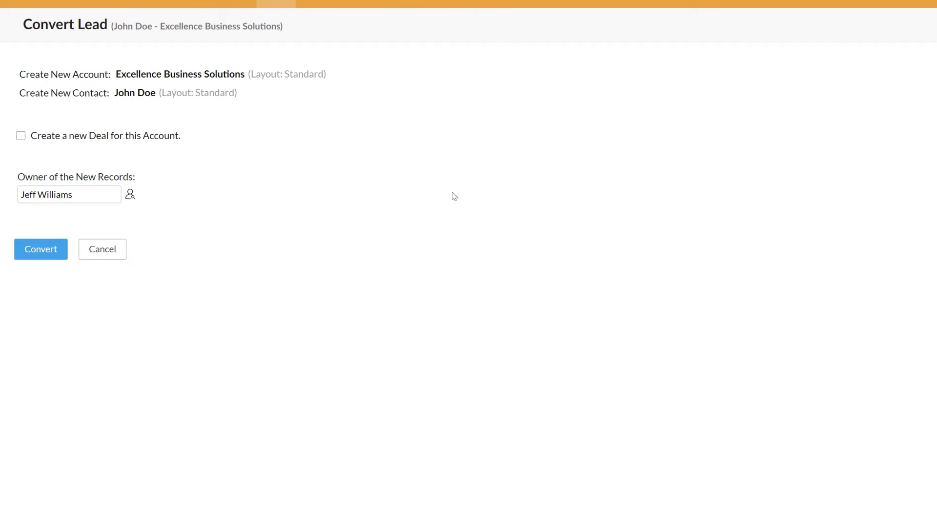
Add a new deal named Social Media Marketing at the Contacted stage to the conversion
{"action": "left_click", "coordinate": [21, 135]}
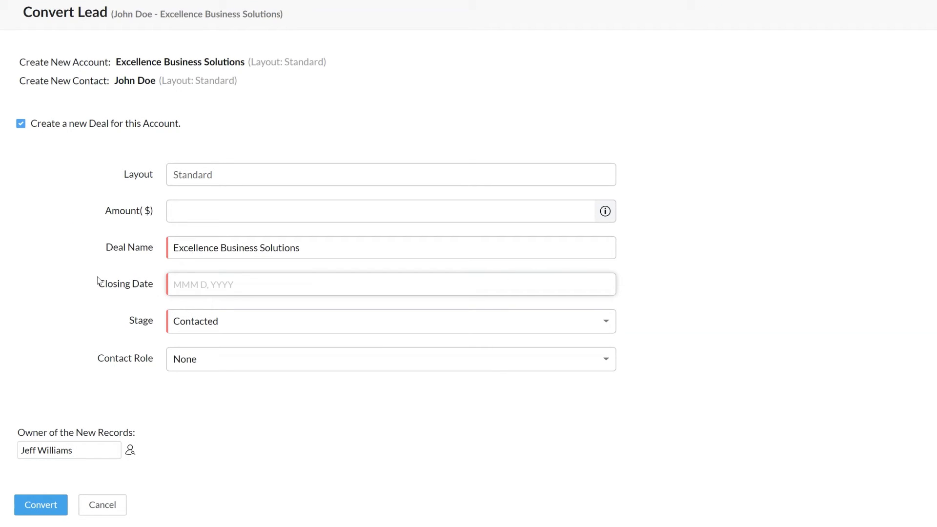
{"action": "left_click", "coordinate": [178, 250]}
{"action": "type", "text": "Social Media Marketin"}
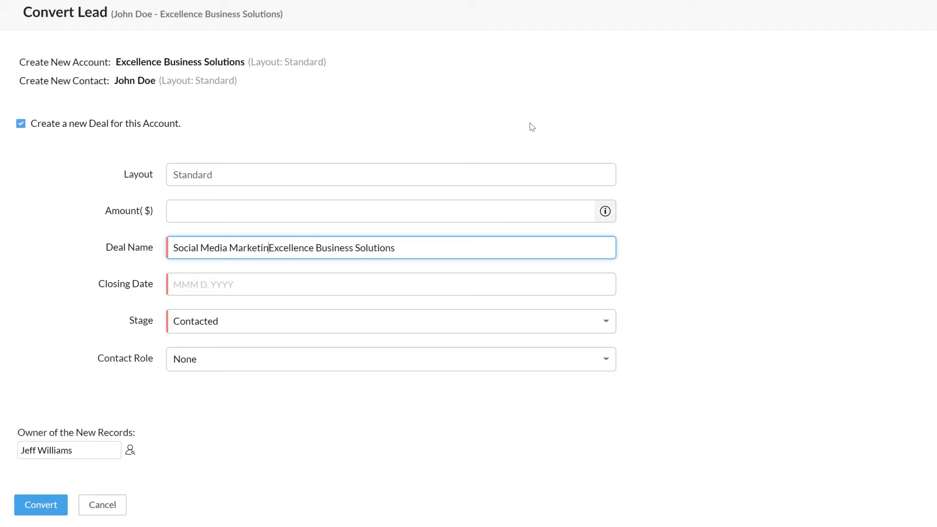
{"action": "type", "text": "g for"}
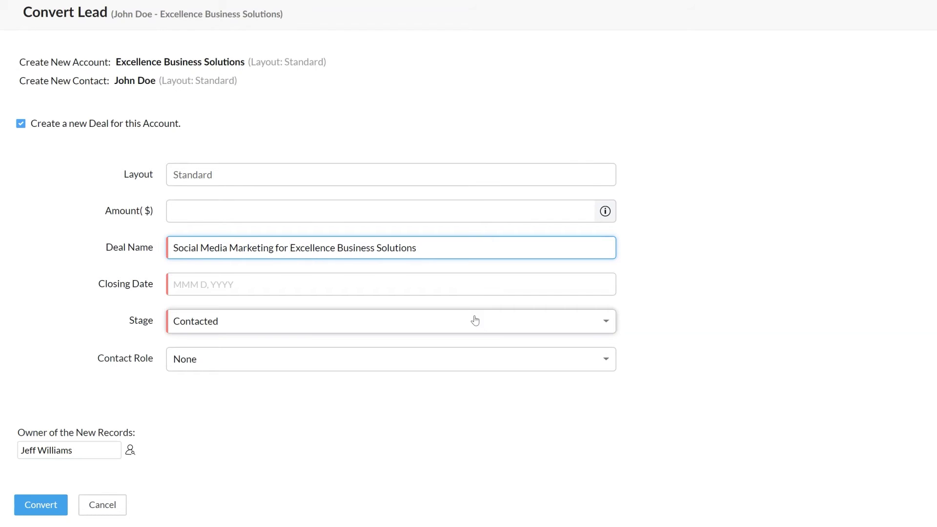
{"action": "left_click", "coordinate": [480, 325]}
{"action": "scroll", "coordinate": [324, 391], "scroll_direction": "down", "scroll_amount": 3}
{"action": "scroll", "coordinate": [319, 392], "scroll_direction": "up", "scroll_amount": 3}
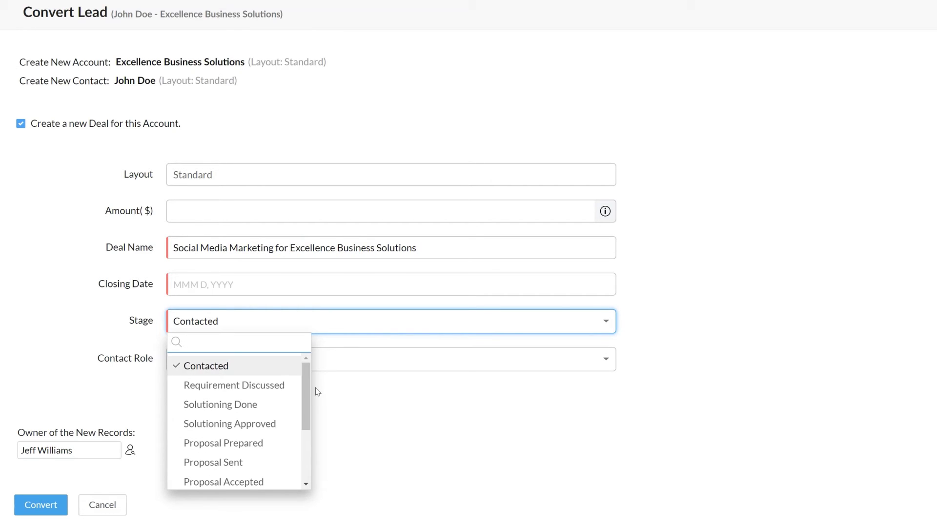
{"action": "left_click", "coordinate": [222, 366]}
Give the deal closing date Aug 30, 2020 and amount 20000, then convert the lead
{"action": "left_click", "coordinate": [389, 289]}
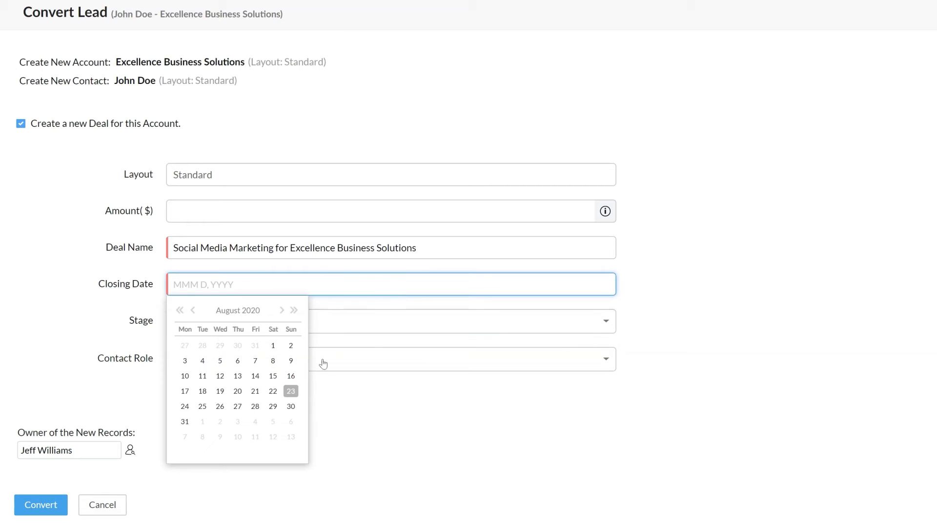
{"action": "left_click", "coordinate": [291, 406]}
{"action": "left_click", "coordinate": [276, 216]}
{"action": "type", "text": "2000"}
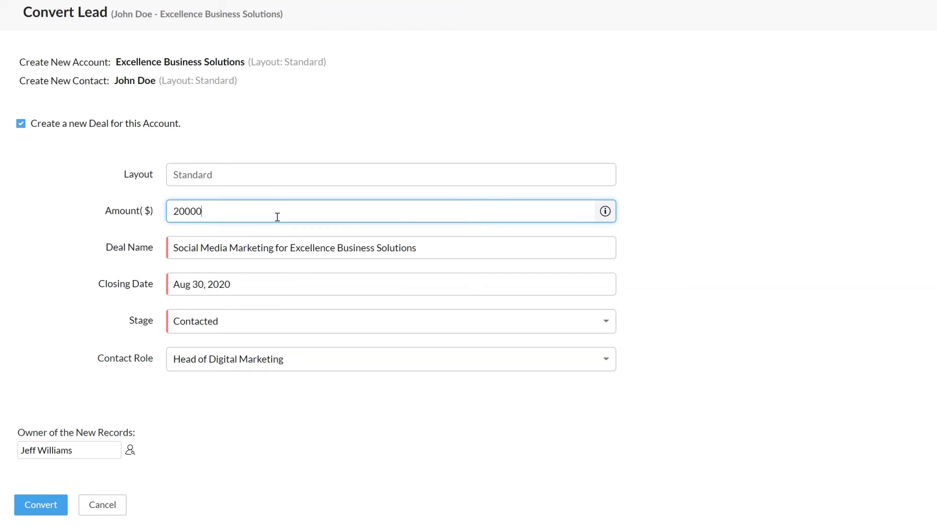
{"action": "type", "text": "0"}
{"action": "key", "text": "Return"}
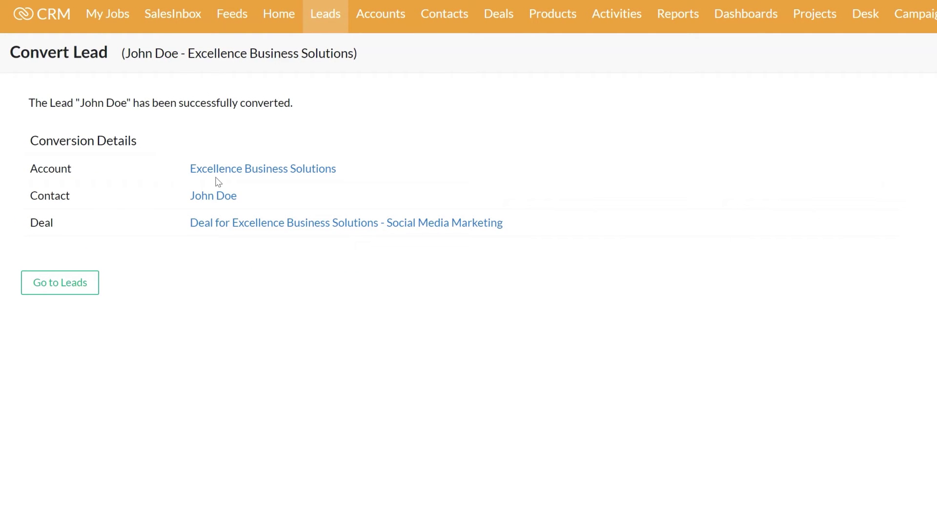
From the Excellence Business Solutions account's Contacts list, start a new contact with salutation Ms
{"action": "left_click", "coordinate": [217, 170]}
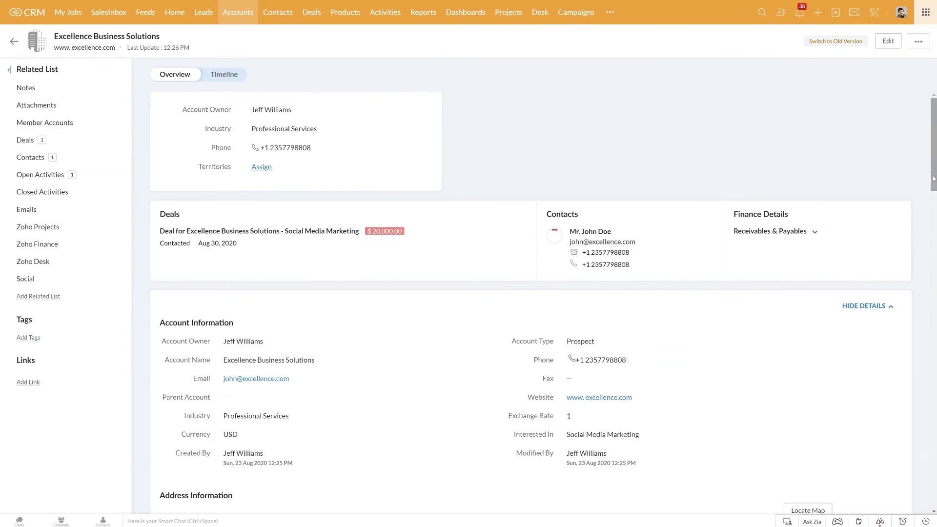
{"action": "scroll", "coordinate": [936, 466], "scroll_direction": "down", "scroll_amount": 15}
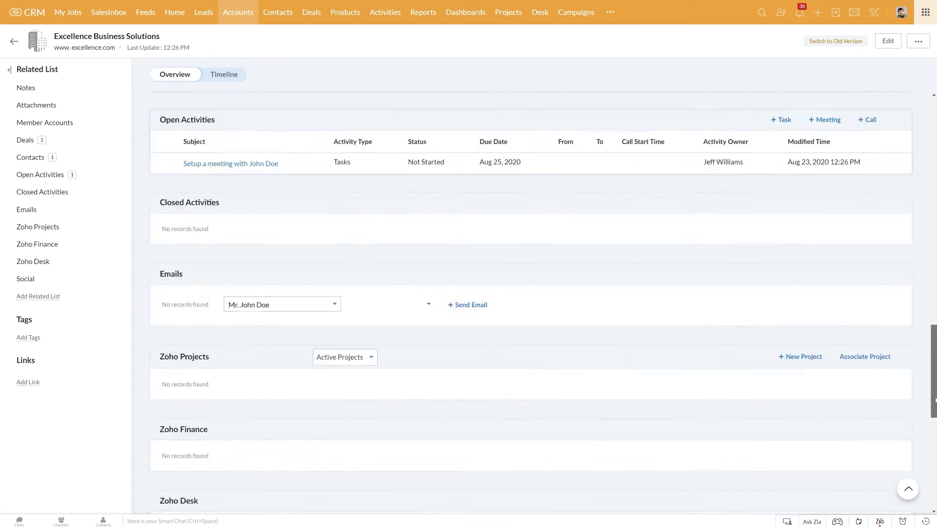
{"action": "scroll", "coordinate": [935, 400], "scroll_direction": "up", "scroll_amount": 15}
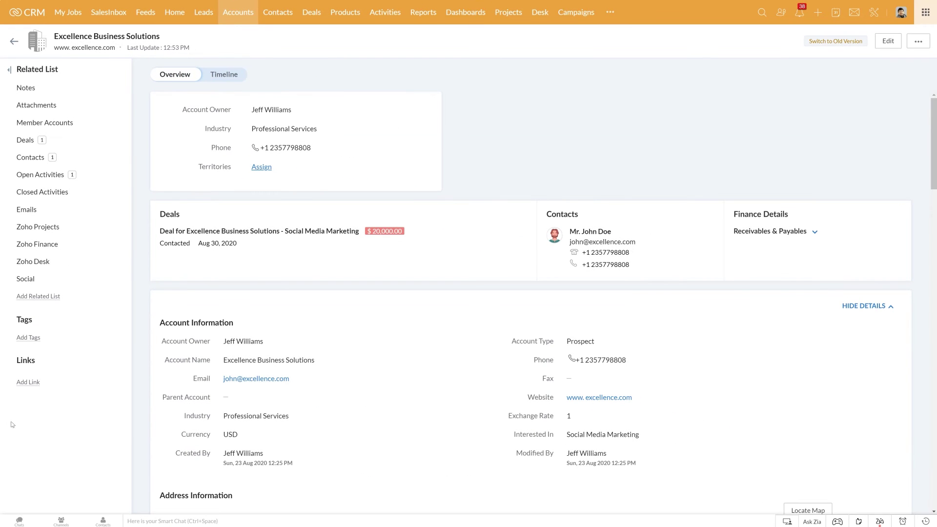
{"action": "left_click", "coordinate": [30, 159]}
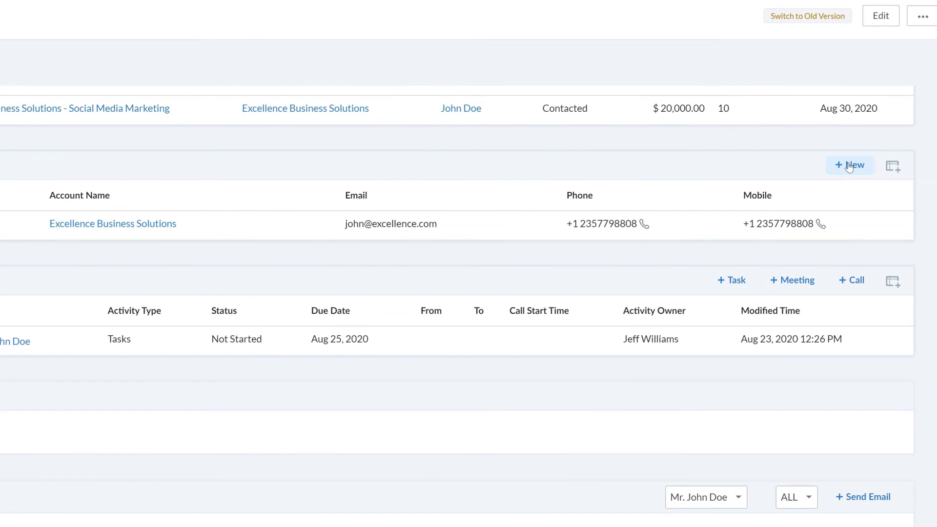
{"action": "left_click", "coordinate": [848, 166]}
{"action": "left_click", "coordinate": [107, 198]}
{"action": "left_click", "coordinate": [104, 253]}
Fill in her first name, last name, e-mail and mobile, reporting to the account's first contact
{"action": "left_click", "coordinate": [145, 201]}
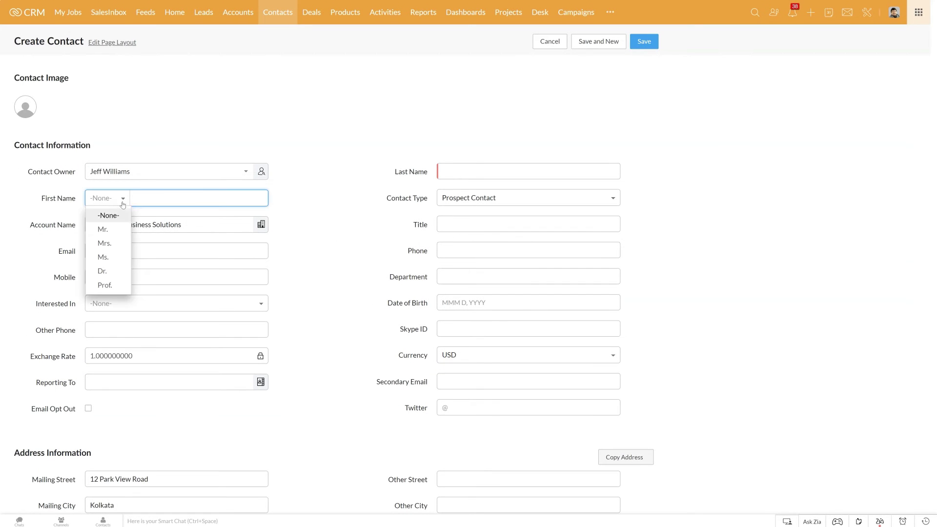
{"action": "left_click", "coordinate": [142, 231]}
{"action": "left_click", "coordinate": [527, 171]}
{"action": "left_click", "coordinate": [488, 186]}
{"action": "left_click", "coordinate": [176, 250]}
{"action": "left_click", "coordinate": [151, 265]}
{"action": "left_click", "coordinate": [176, 277]}
{"action": "left_click", "coordinate": [147, 293]}
{"action": "key", "text": "Tab"}
{"action": "key", "text": "Tab"}
{"action": "key", "text": "Tab"}
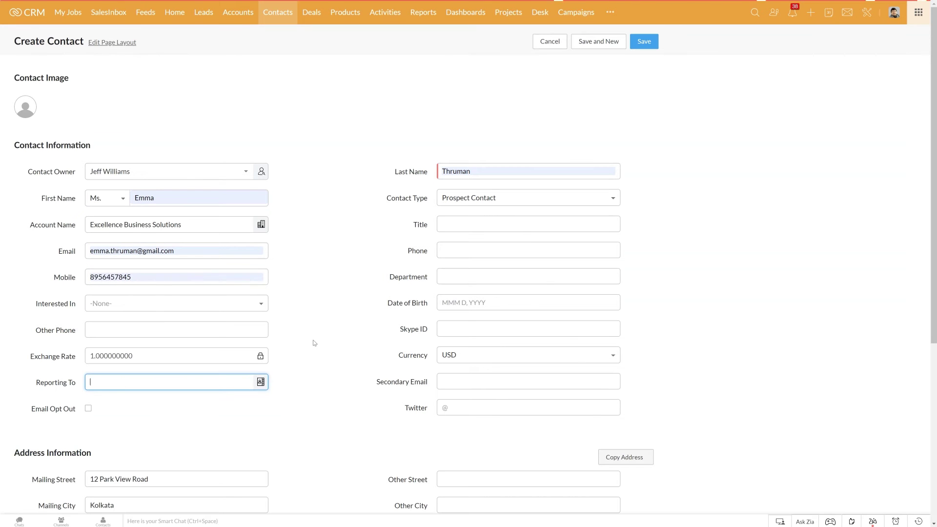
{"action": "left_click", "coordinate": [261, 382]}
{"action": "left_click", "coordinate": [114, 91]}
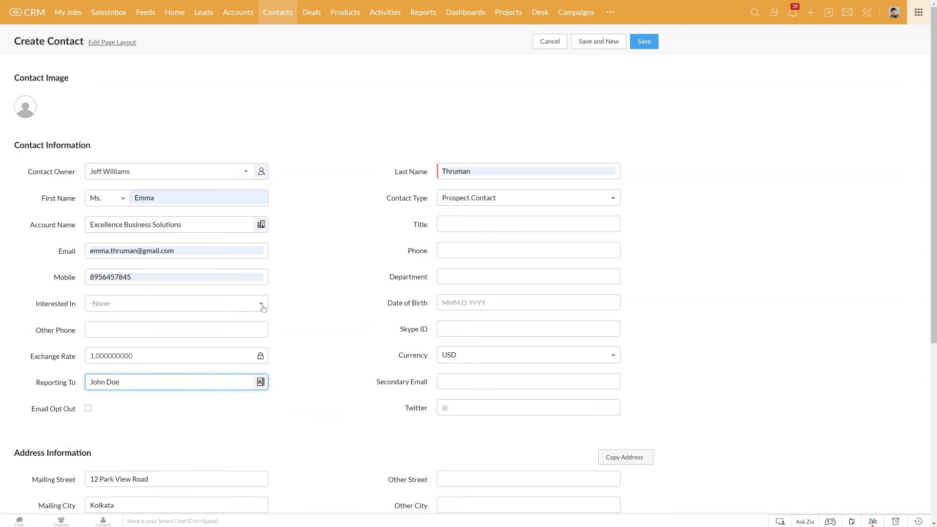
Save the new contact and check the account's contact Hierarchy View
{"action": "left_click", "coordinate": [645, 41]}
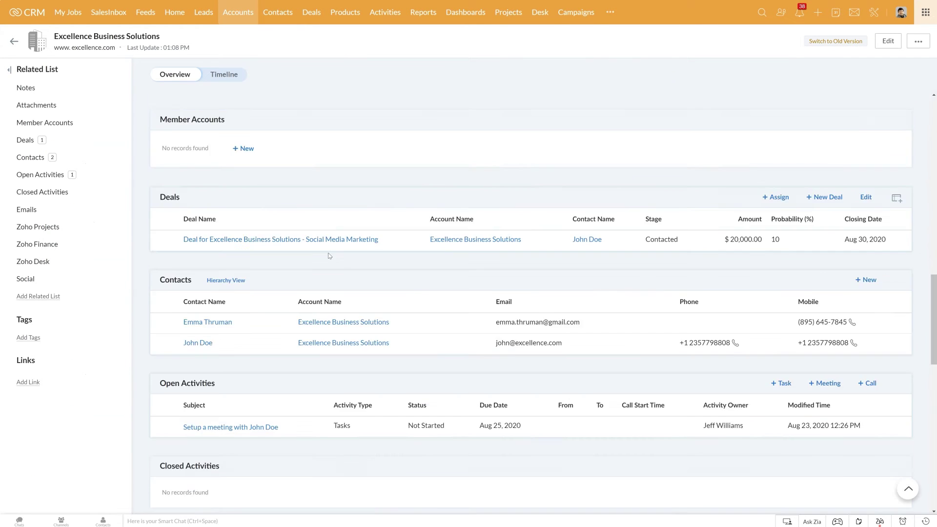
{"action": "scroll", "coordinate": [329, 255], "scroll_direction": "down", "scroll_amount": 4}
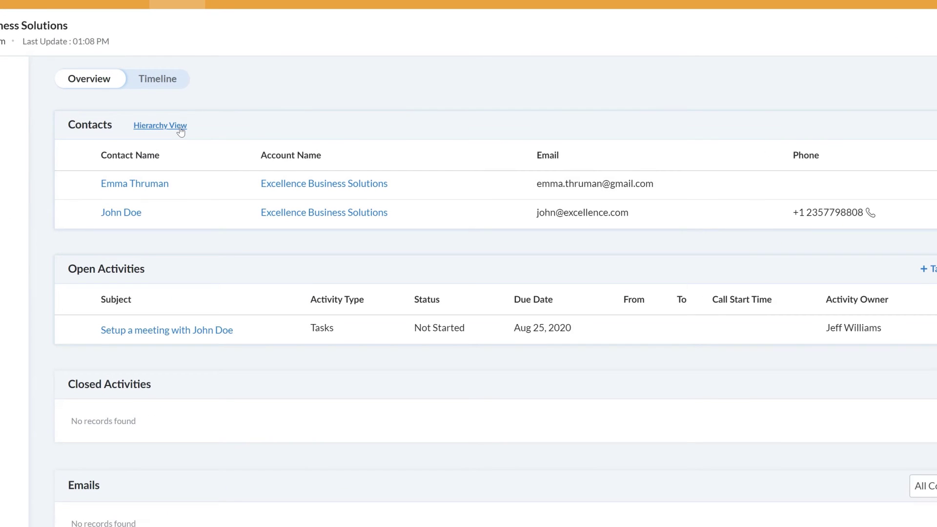
{"action": "left_click", "coordinate": [179, 126]}
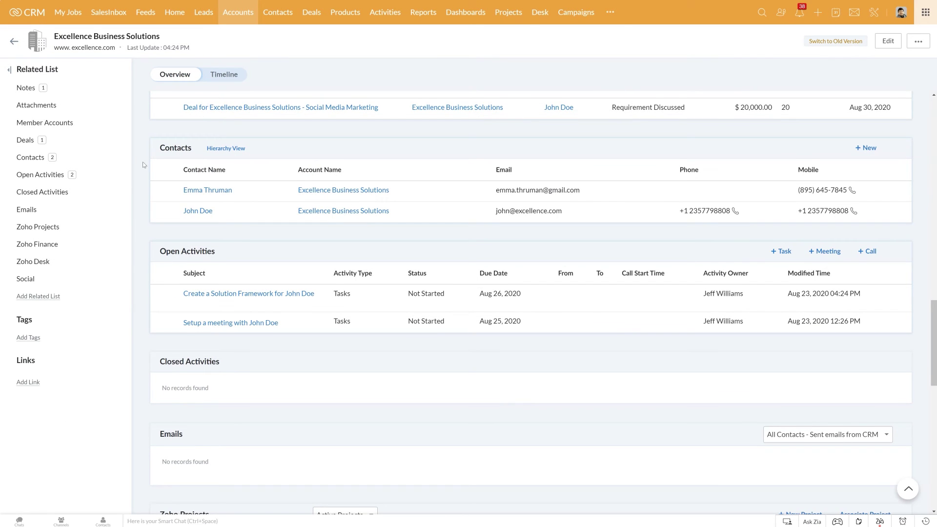
{"action": "scroll", "coordinate": [142, 162], "scroll_direction": "up", "scroll_amount": 2}
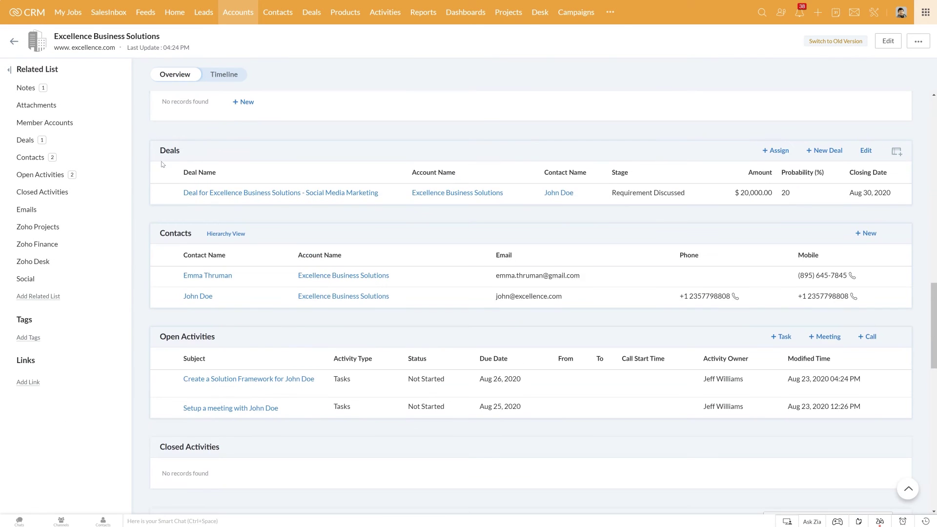
Open the Social Media Marketing deal and complete the Design a Solution transition with the logo checklist ticked
{"action": "left_click", "coordinate": [219, 195]}
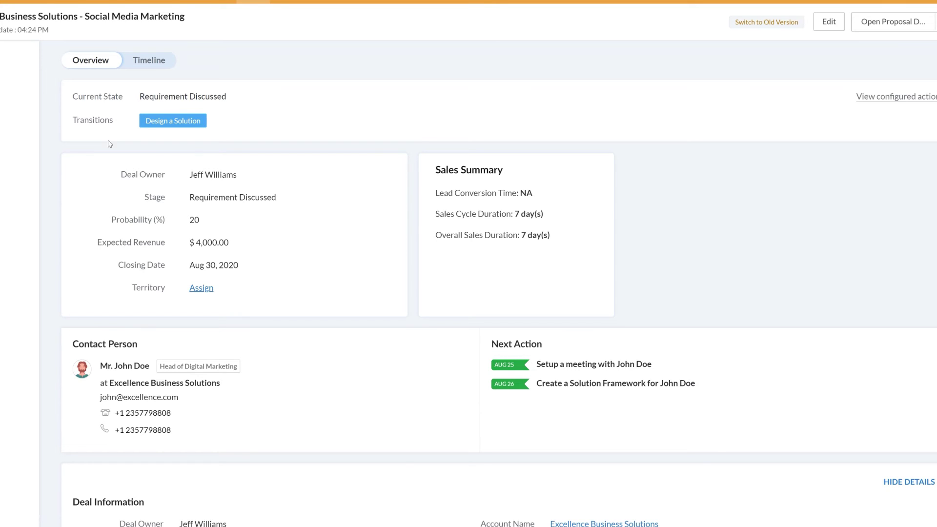
{"action": "left_click", "coordinate": [152, 127]}
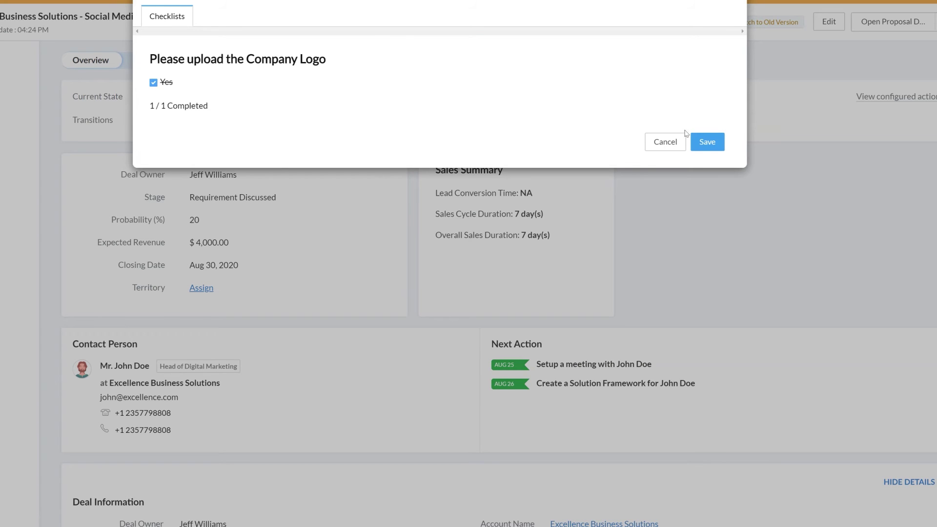
{"action": "left_click", "coordinate": [713, 150]}
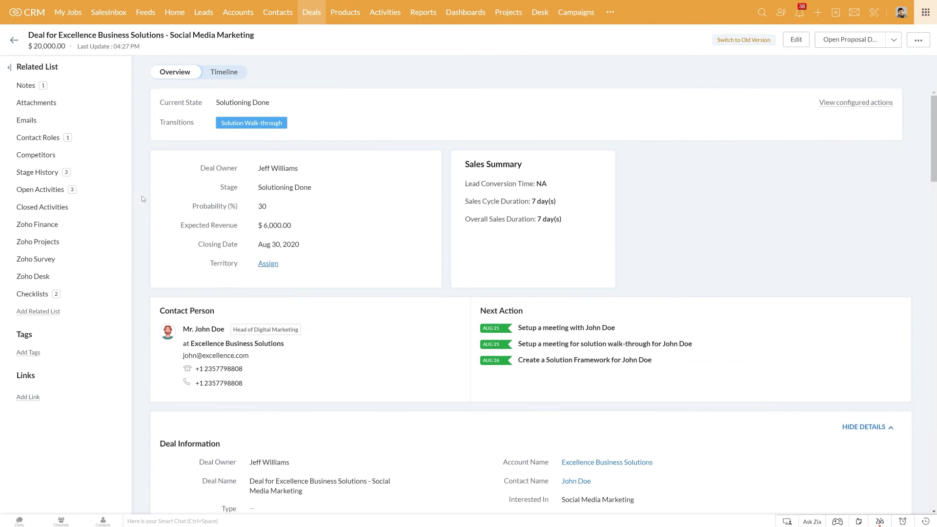
{"action": "left_click", "coordinate": [29, 120]}
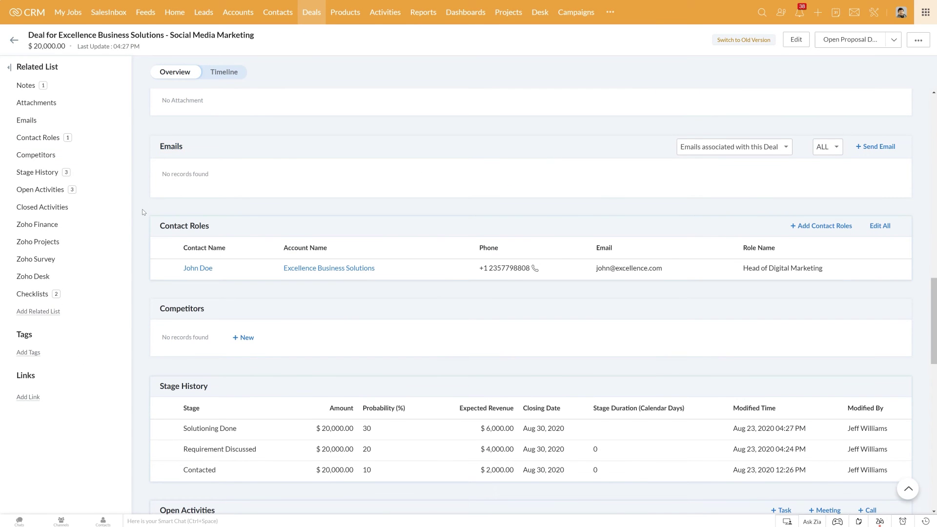
{"action": "scroll", "coordinate": [142, 209], "scroll_direction": "up", "scroll_amount": 5}
{"action": "scroll", "coordinate": [142, 210], "scroll_direction": "up", "scroll_amount": 10}
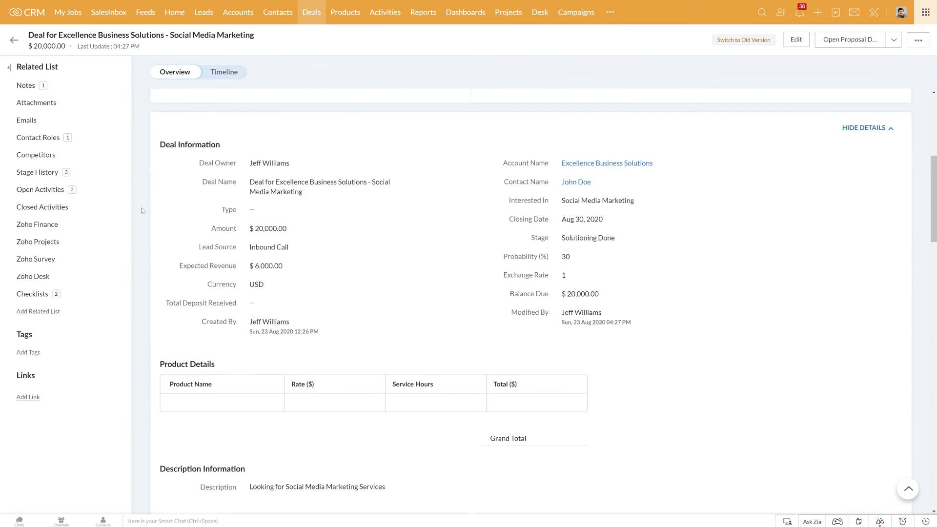
{"action": "scroll", "coordinate": [142, 210], "scroll_direction": "up", "scroll_amount": 3}
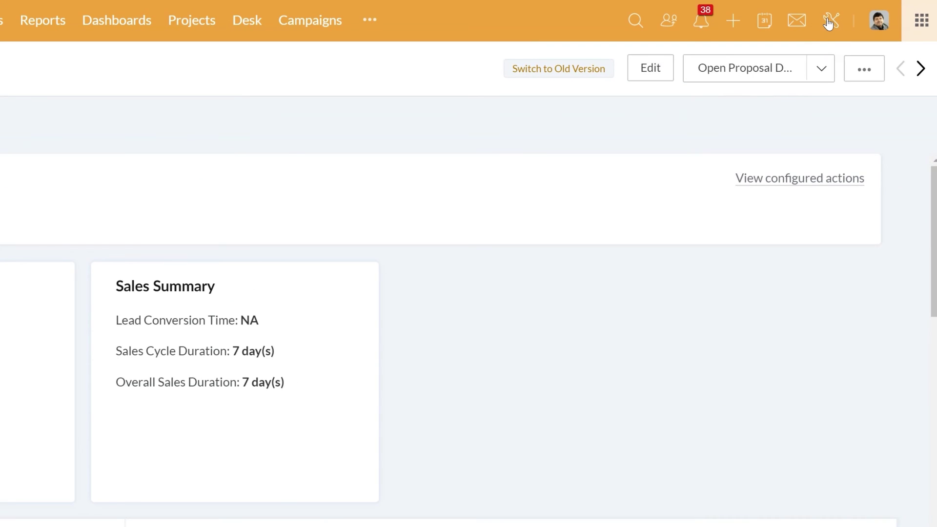
Make Company non-mandatory in the Standard Leads layout, then return to the layouts list
{"action": "left_click", "coordinate": [873, 12]}
{"action": "left_click", "coordinate": [572, 93]}
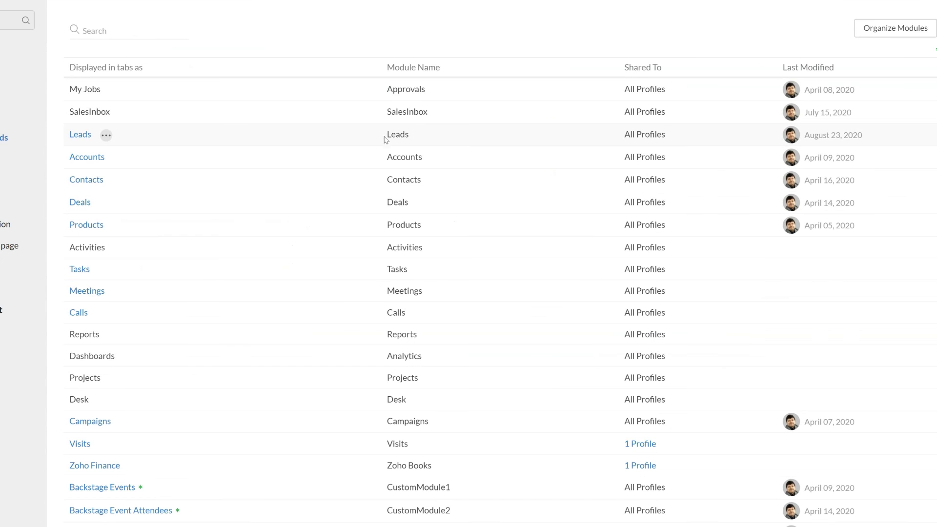
{"action": "left_click", "coordinate": [76, 140]}
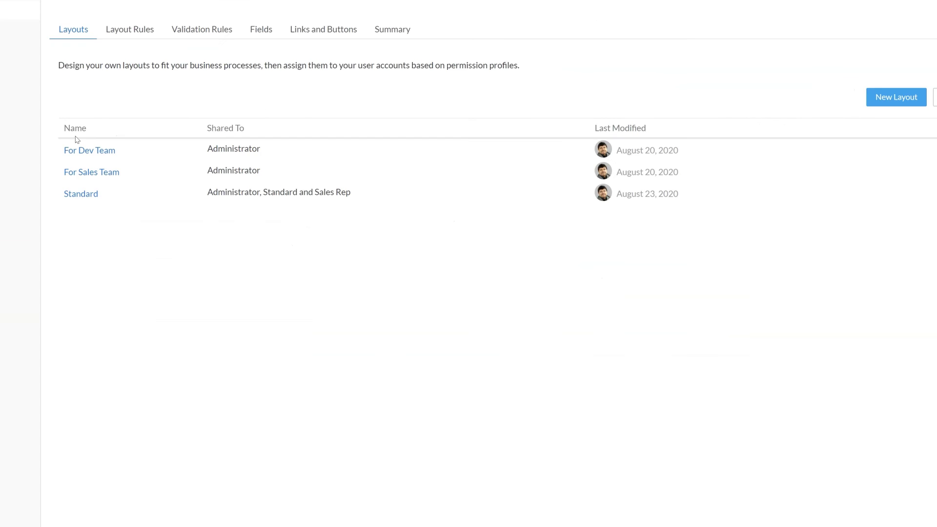
{"action": "left_click", "coordinate": [80, 195]}
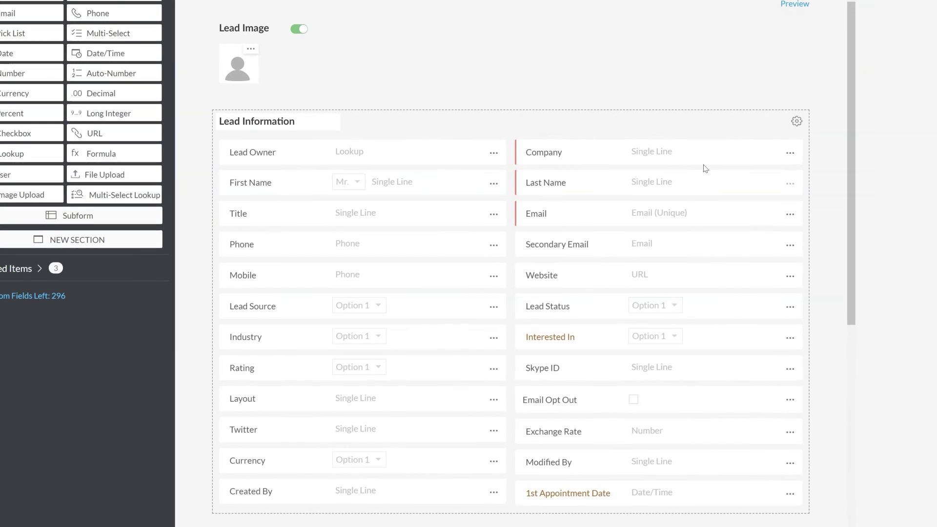
{"action": "left_click", "coordinate": [789, 153]}
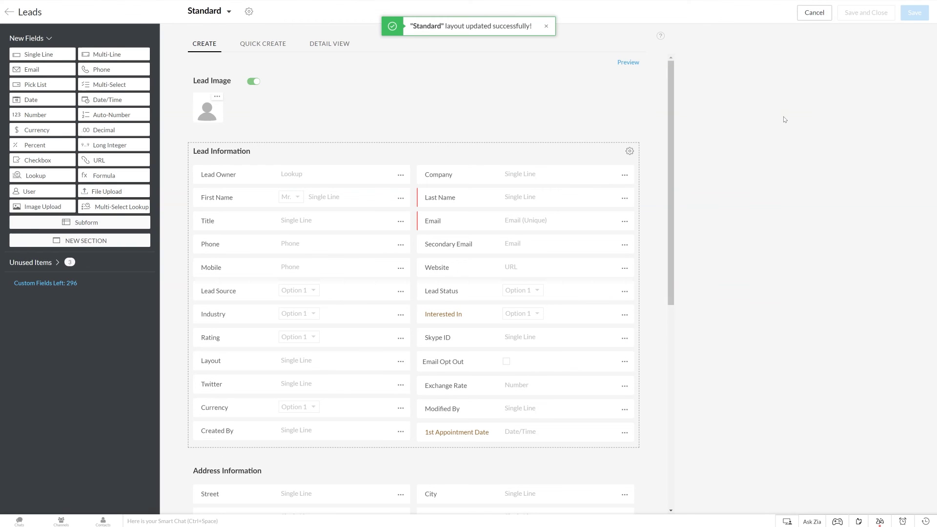
{"action": "left_click", "coordinate": [8, 11]}
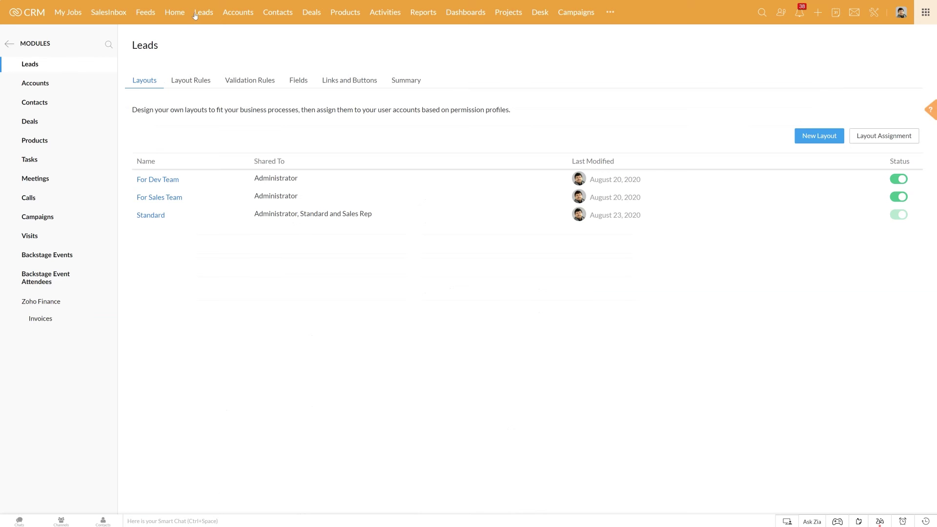
Open the top company-less lead and start converting it
{"action": "left_click", "coordinate": [200, 14]}
{"action": "left_click", "coordinate": [124, 90]}
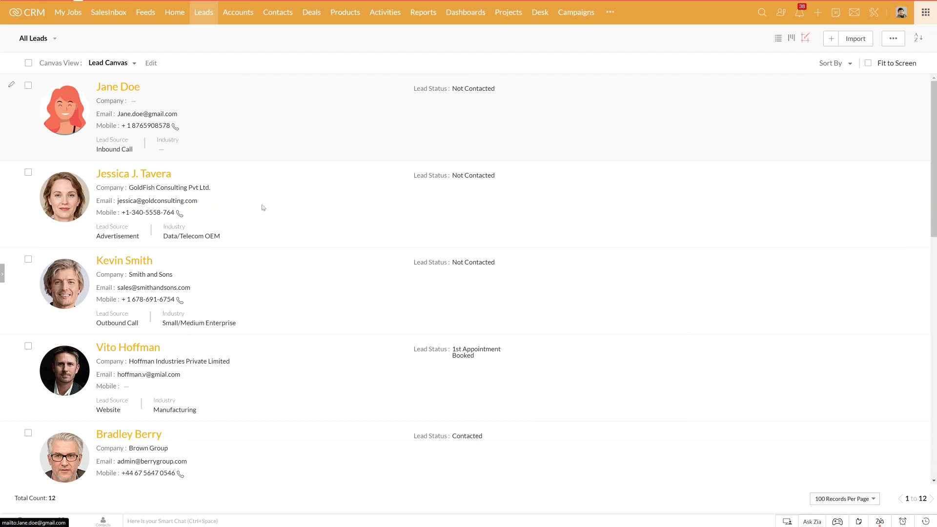
{"action": "scroll", "coordinate": [281, 235], "scroll_direction": "down", "scroll_amount": 10}
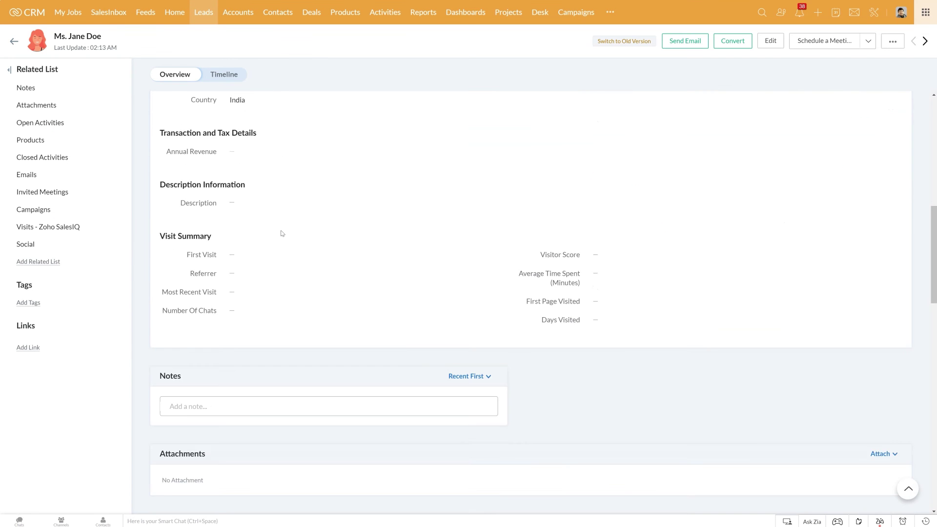
{"action": "scroll", "coordinate": [281, 235], "scroll_direction": "up", "scroll_amount": 10}
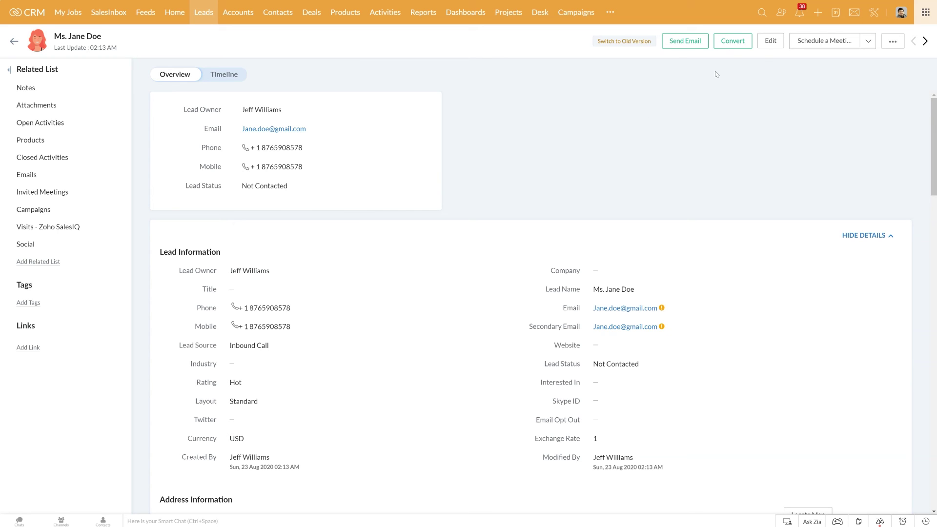
{"action": "left_click", "coordinate": [726, 43]}
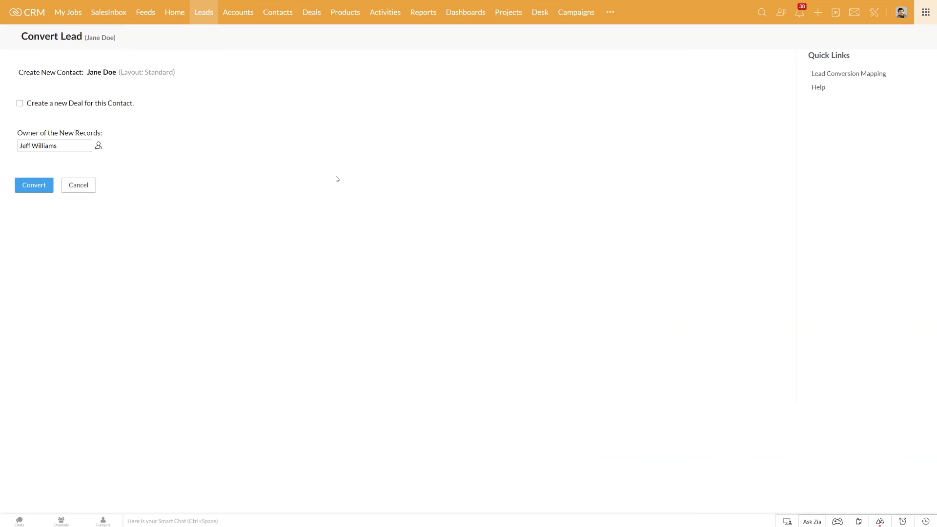
Convert it with a new $500 deal closing Aug 29, 2020
{"action": "left_click", "coordinate": [19, 104]}
{"action": "left_click", "coordinate": [160, 169]}
{"action": "left_click", "coordinate": [359, 226]}
{"action": "left_click", "coordinate": [197, 306]}
{"action": "left_click", "coordinate": [35, 378]}
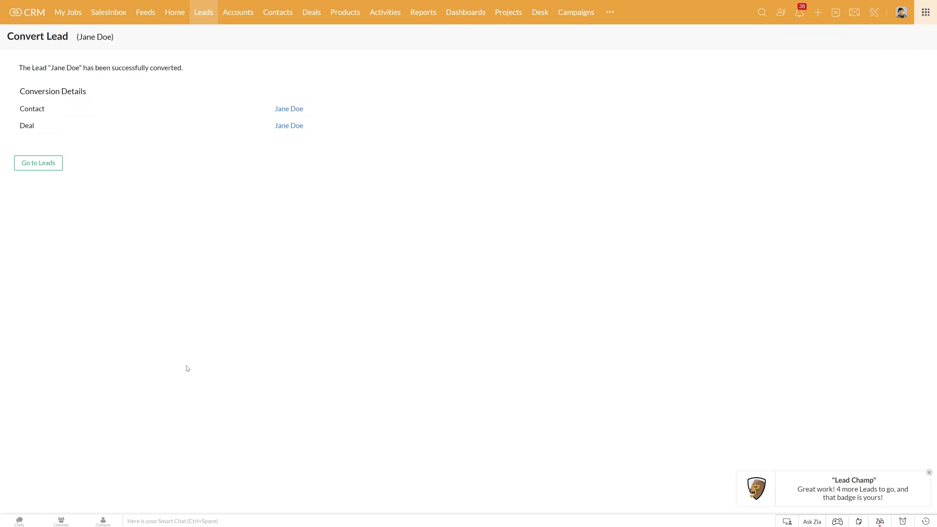
Open the new deal from the converted contact's related Deals
{"action": "left_click", "coordinate": [282, 13]}
{"action": "left_click", "coordinate": [366, 112]}
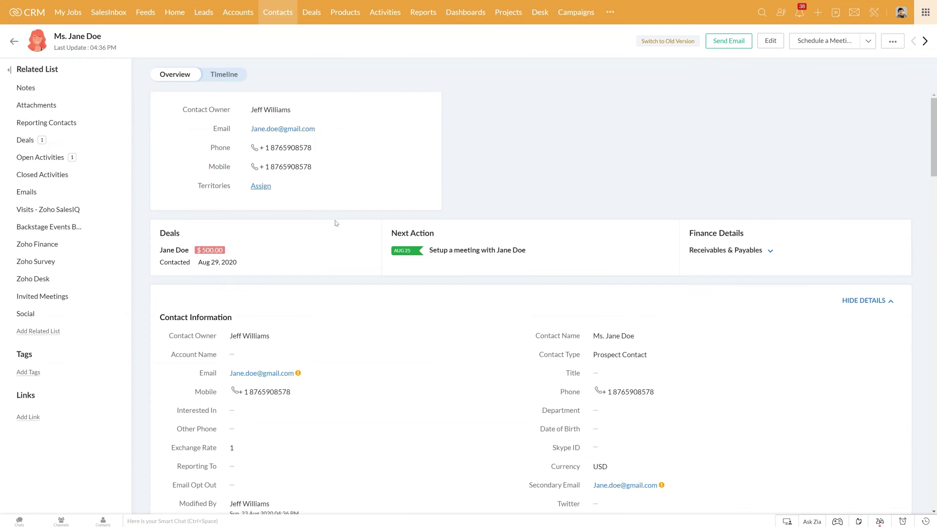
{"action": "left_click", "coordinate": [27, 140]}
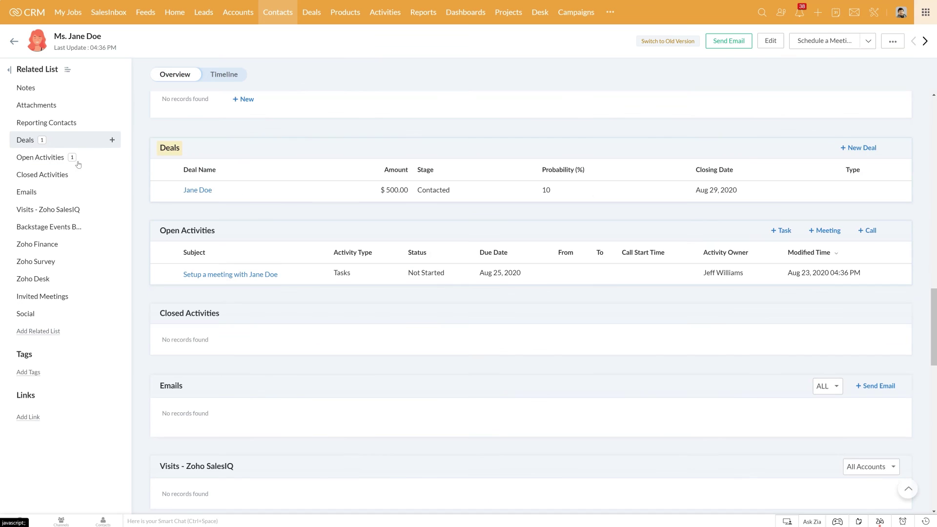
{"action": "left_click", "coordinate": [194, 191]}
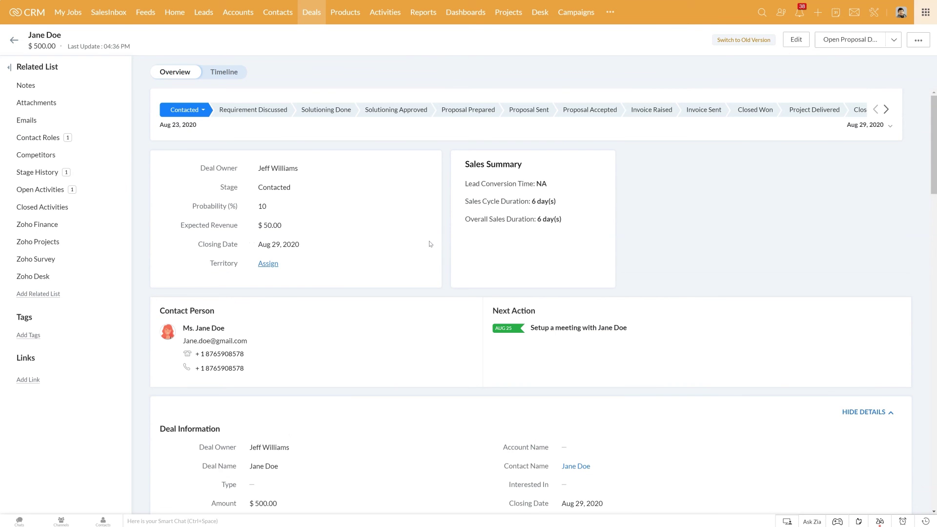